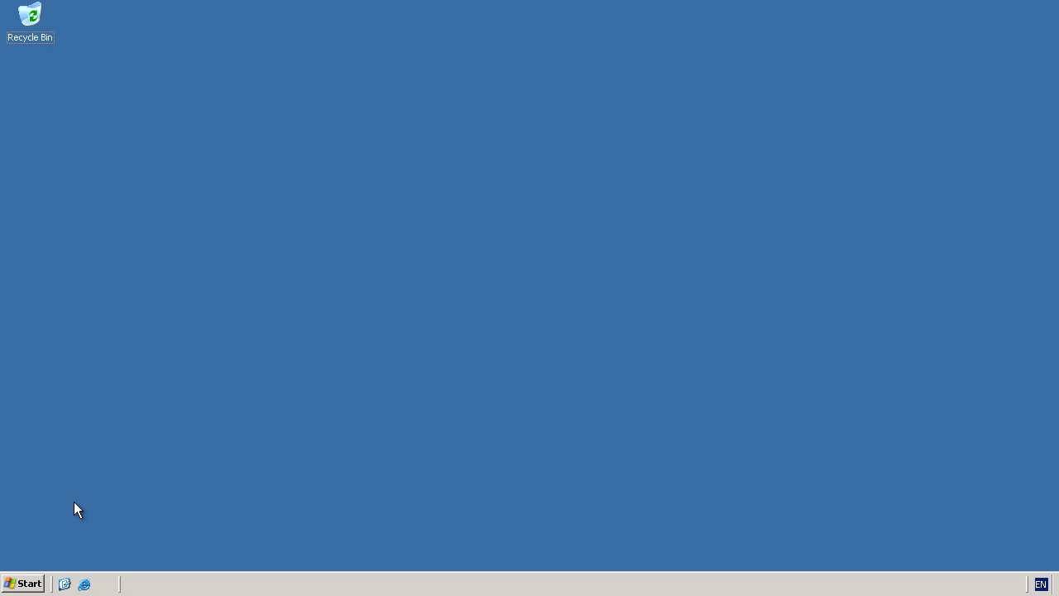
Check that HighCostTraining.local shows Windows 2000 native in Domains and Trusts, then cancel without raising.
left_click(25, 583)
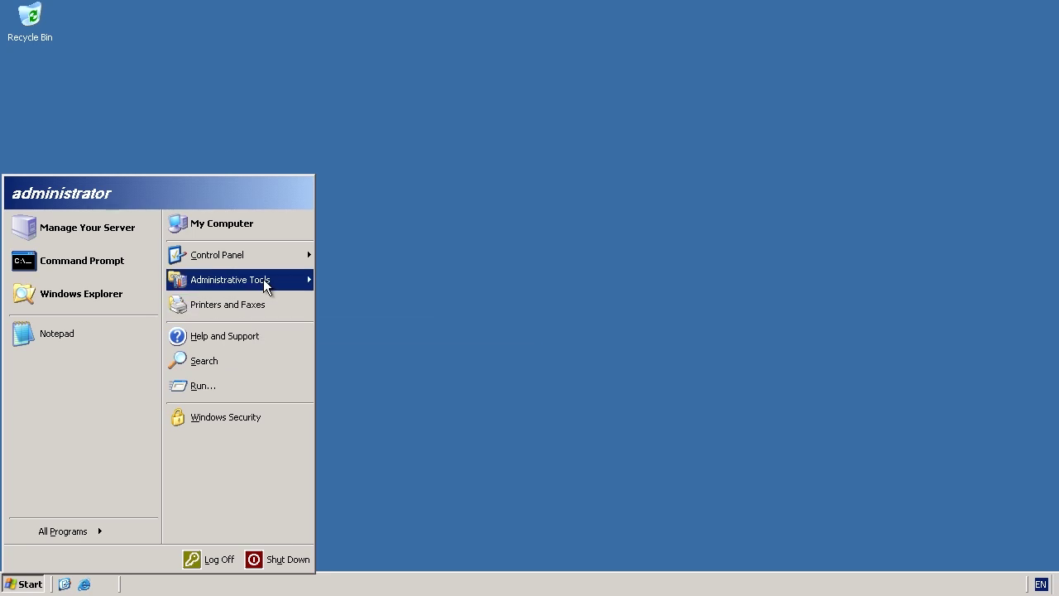
mouse_move(263, 279)
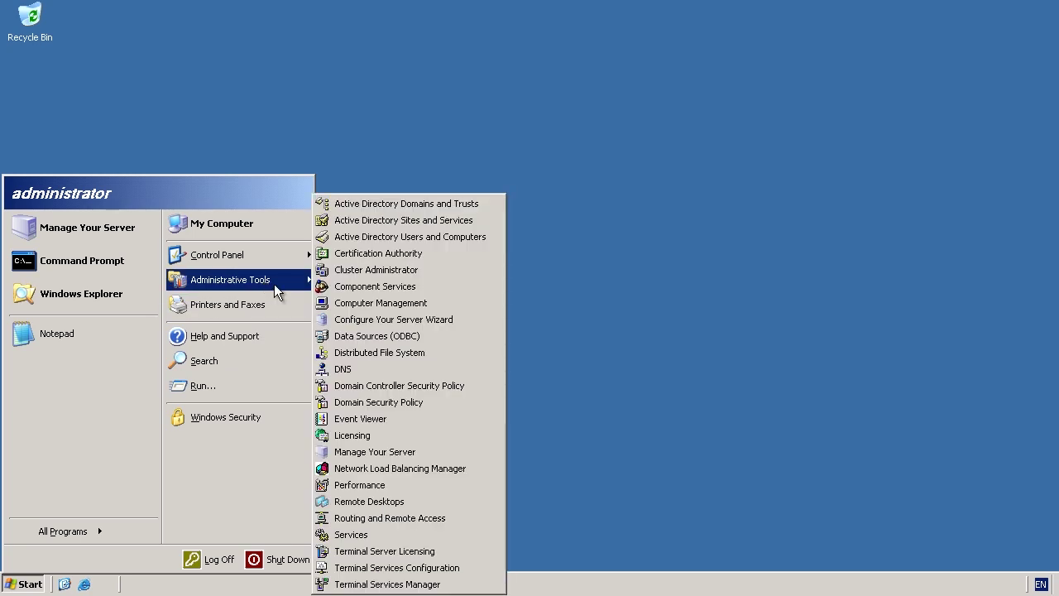
left_click(491, 209)
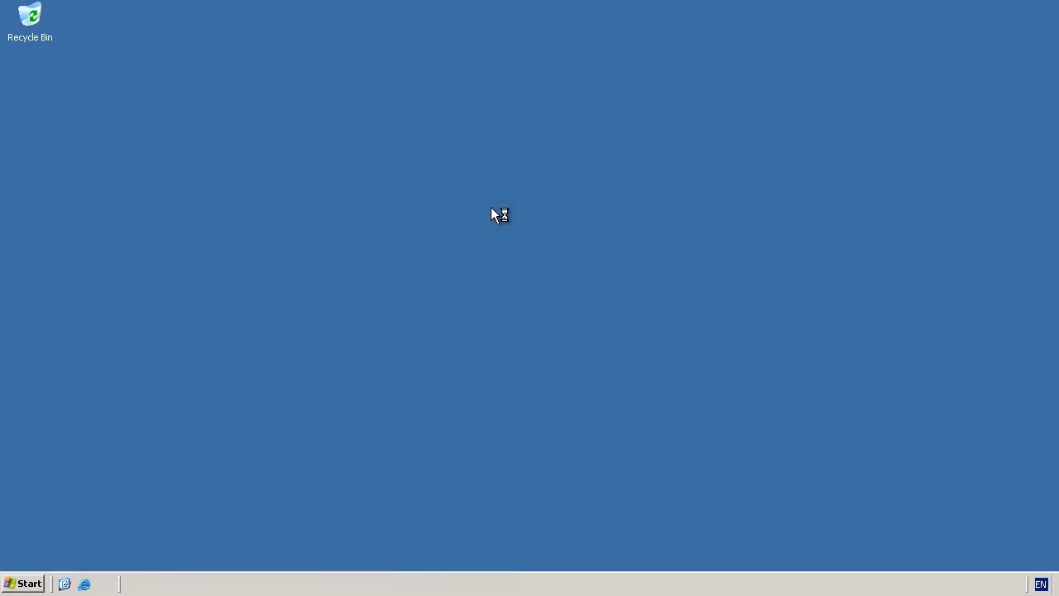
right_click(83, 83)
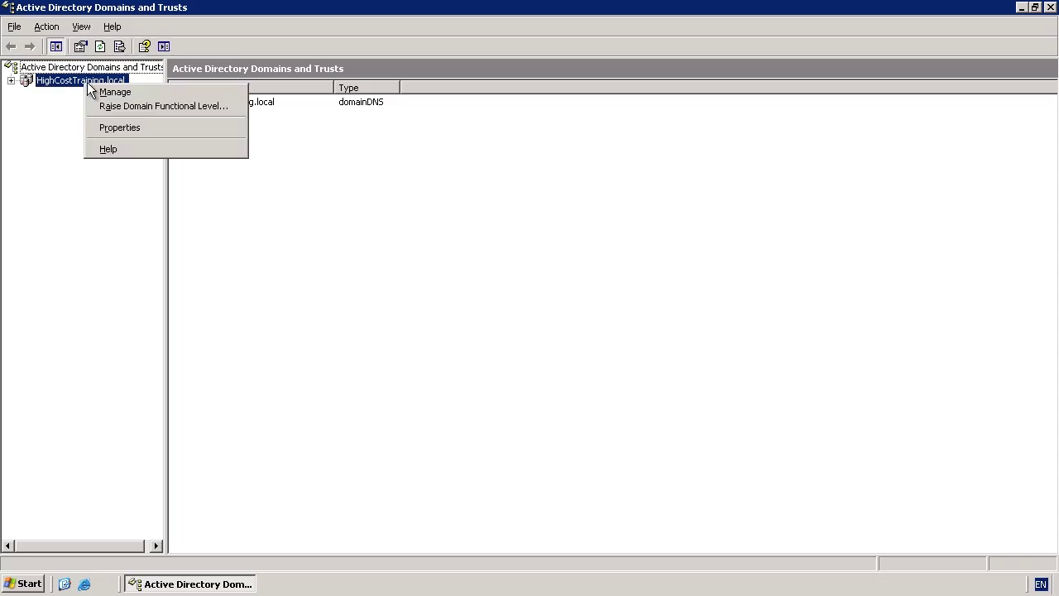
left_click(234, 111)
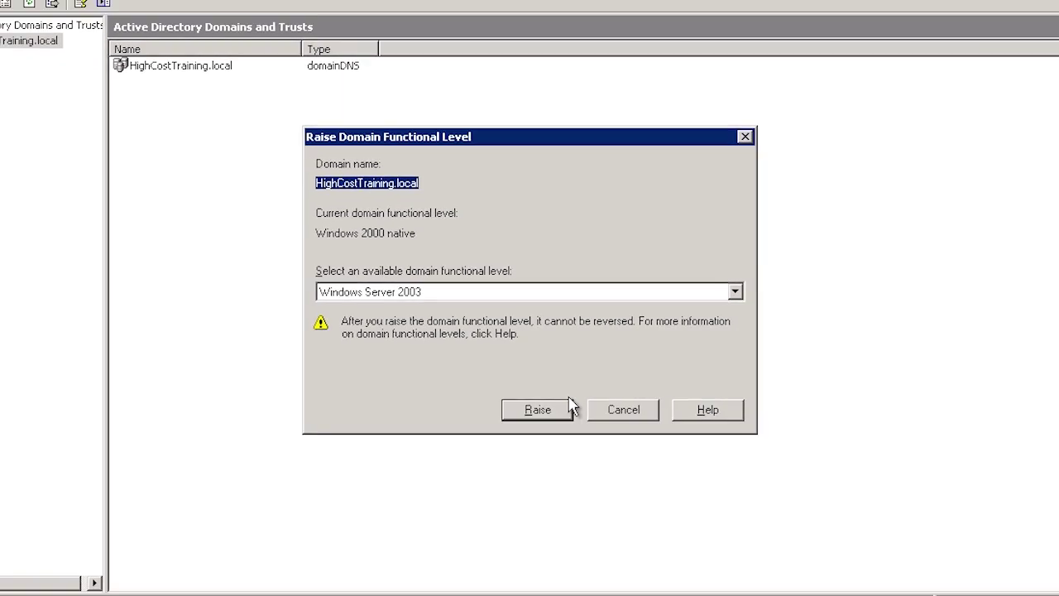
left_click(624, 409)
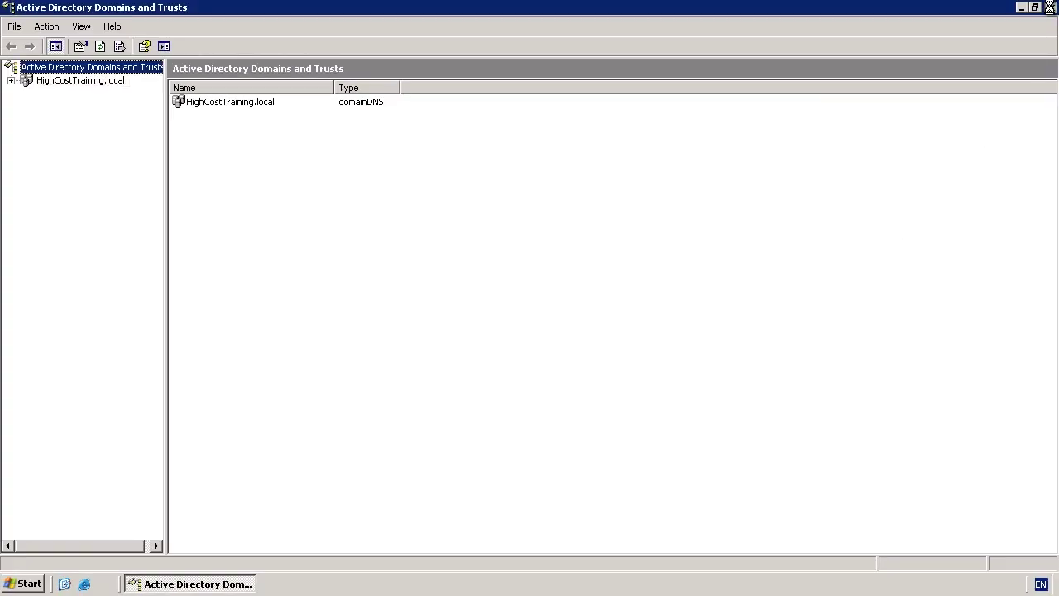
Close Domains and Trusts and register SchmMgmt.dll with RegSvr32 from the Run box.
left_click(1049, 7)
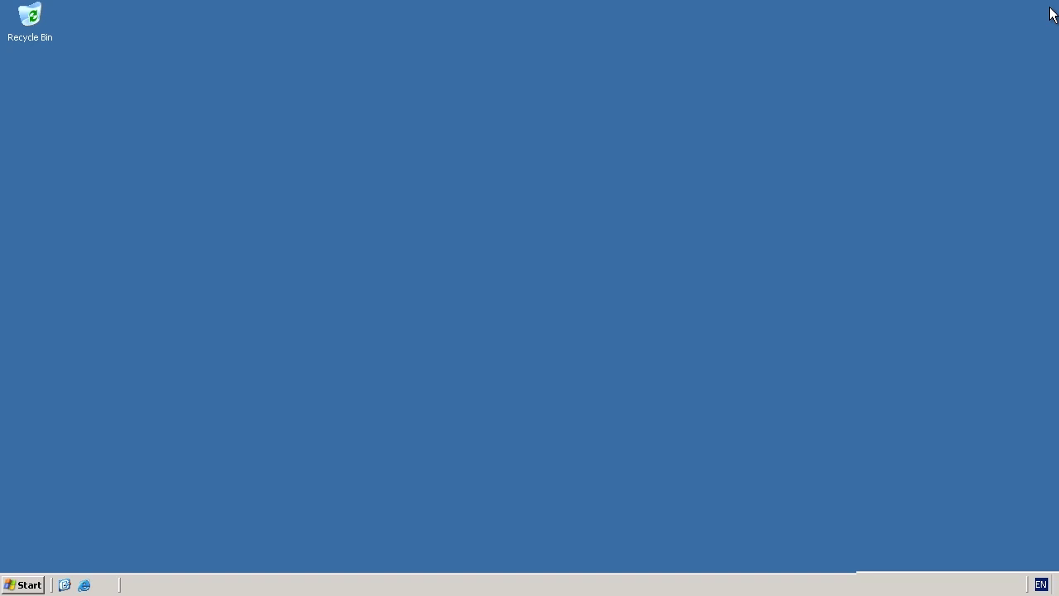
left_click(13, 584)
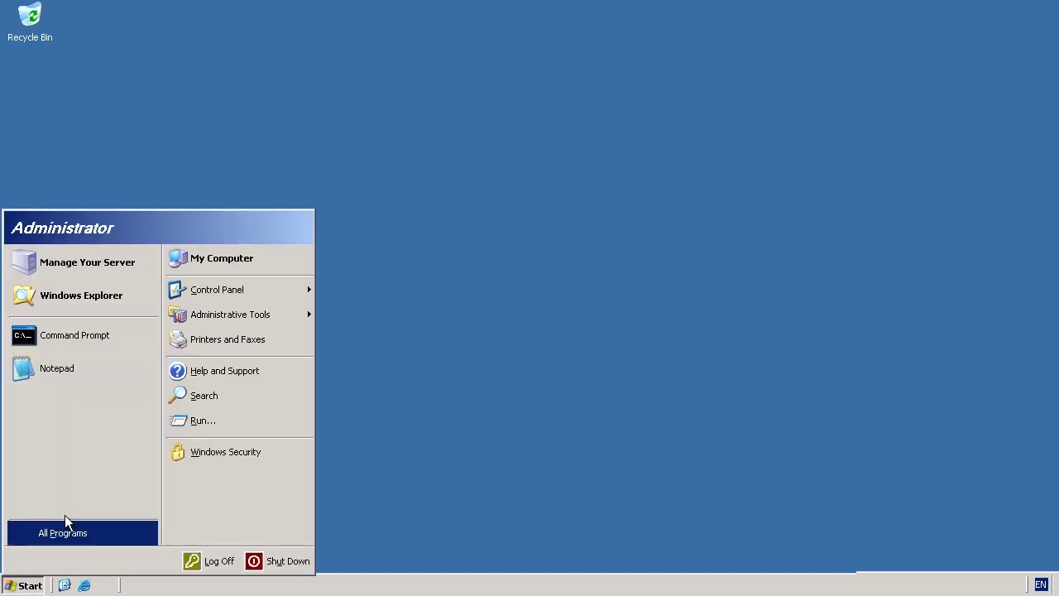
left_click(246, 421)
type("RegSVr32 Schm")
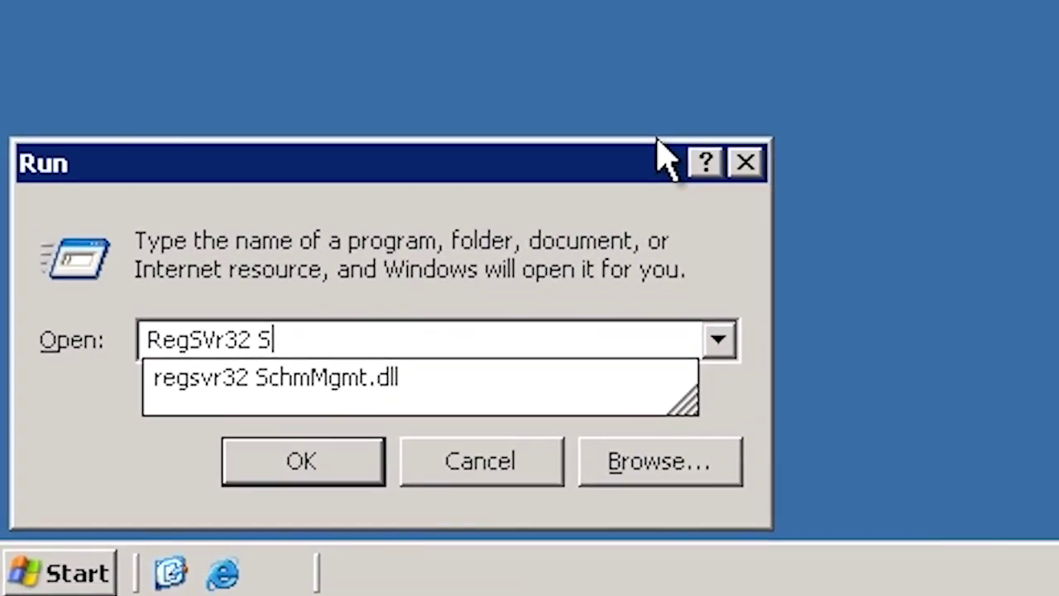
type("Mgmt.dll")
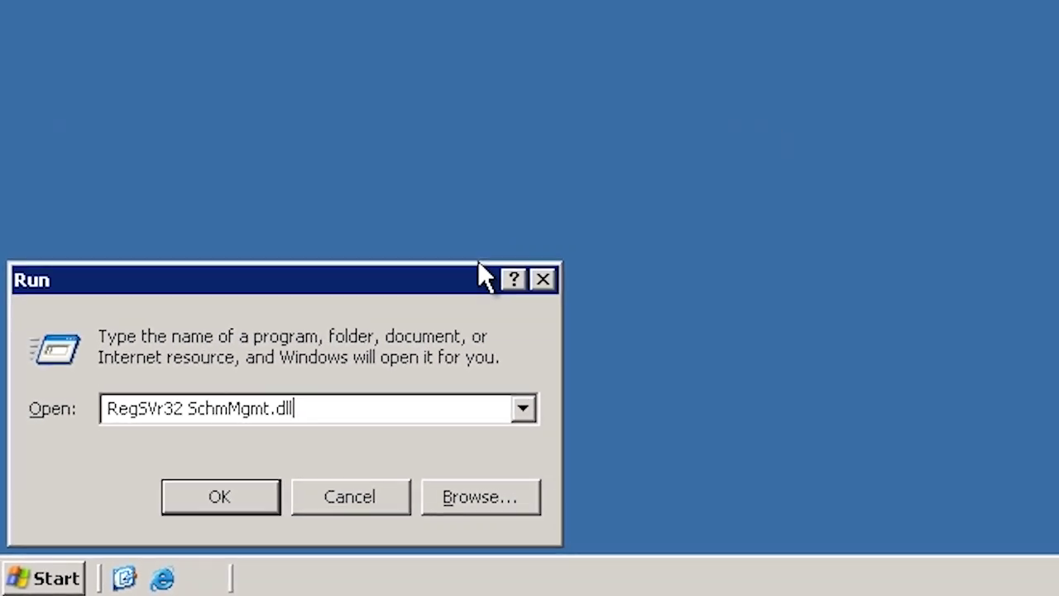
key("Return")
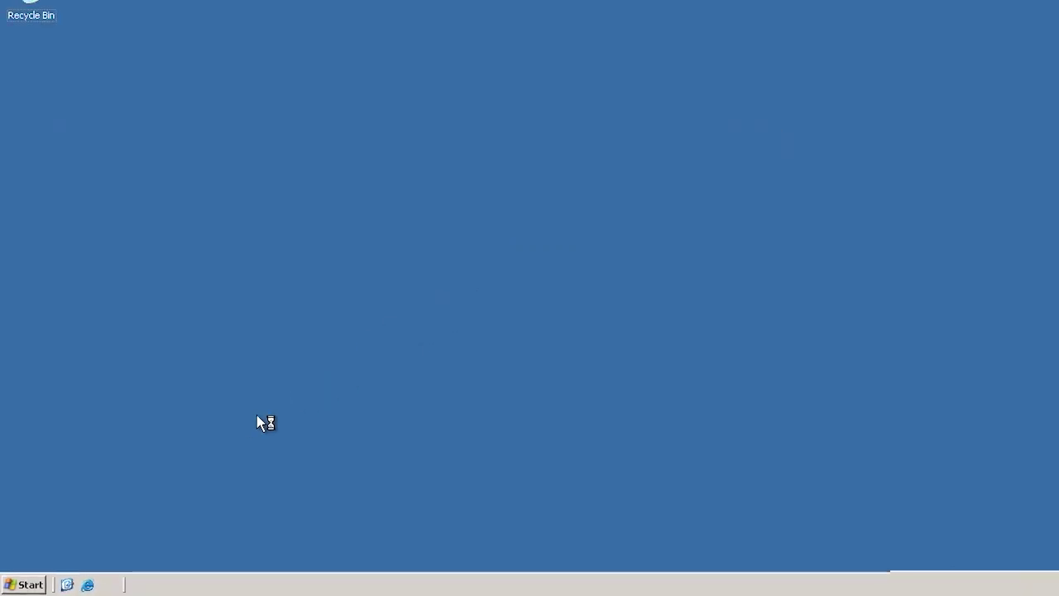
Start an empty mmc console and add the Active Directory Schema snap-in.
left_click(522, 333)
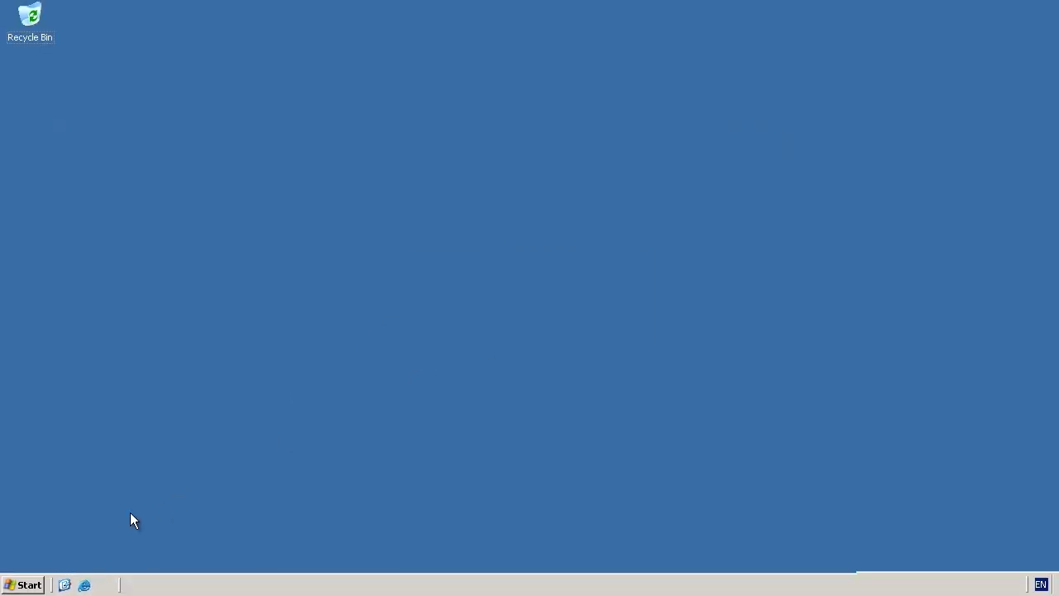
left_click(30, 586)
left_click(245, 428)
type("mmc")
key("Return")
left_click(27, 27)
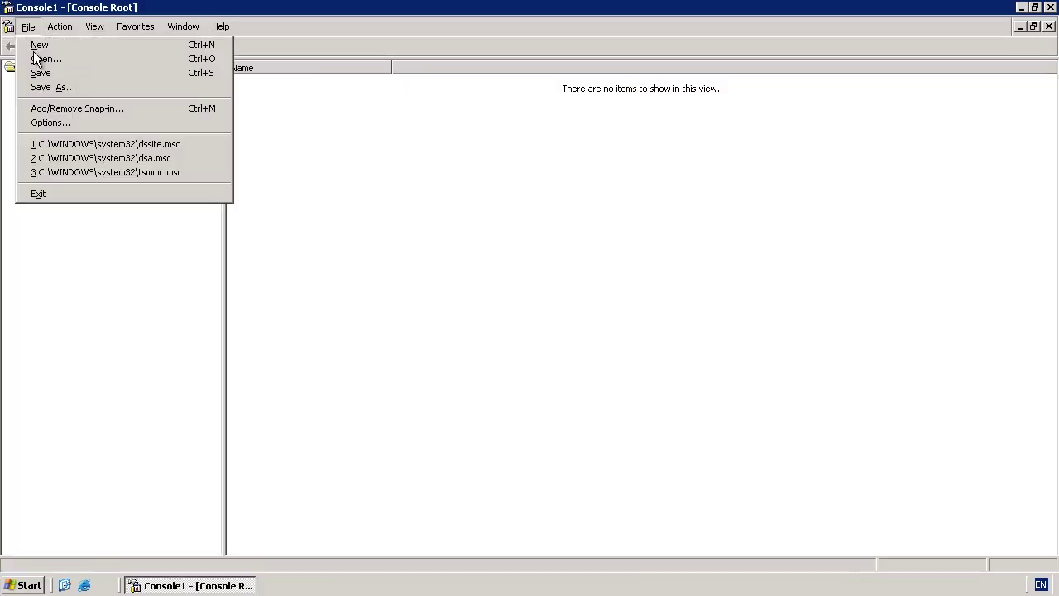
left_click(66, 106)
left_click(485, 411)
left_click(535, 199)
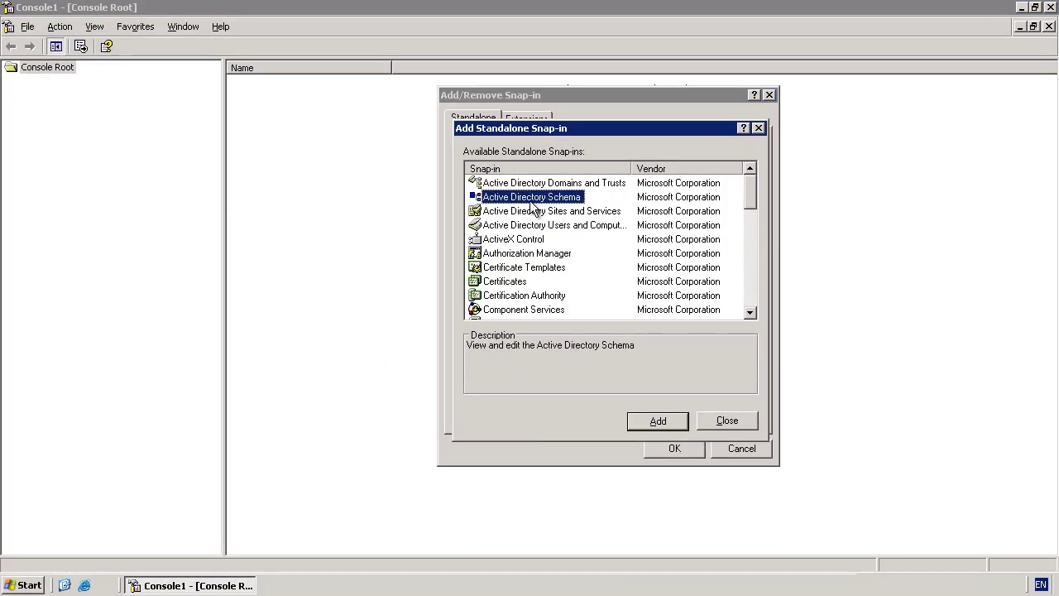
left_click(656, 422)
left_click(735, 419)
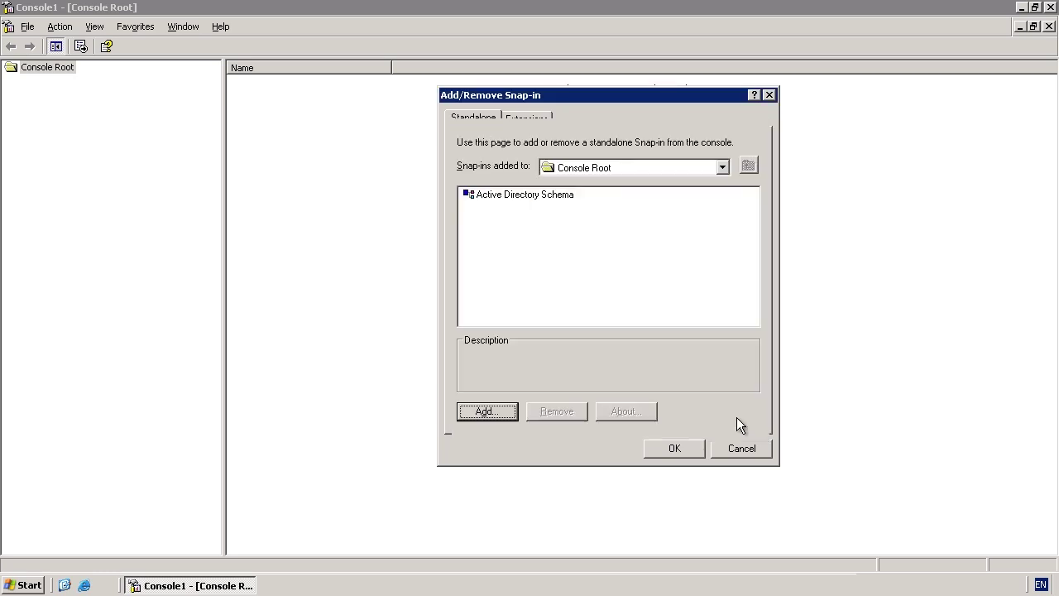
left_click(673, 447)
Confirm dc4.HighCostTraining.com is schema master, then close the console without saving.
left_click(109, 81)
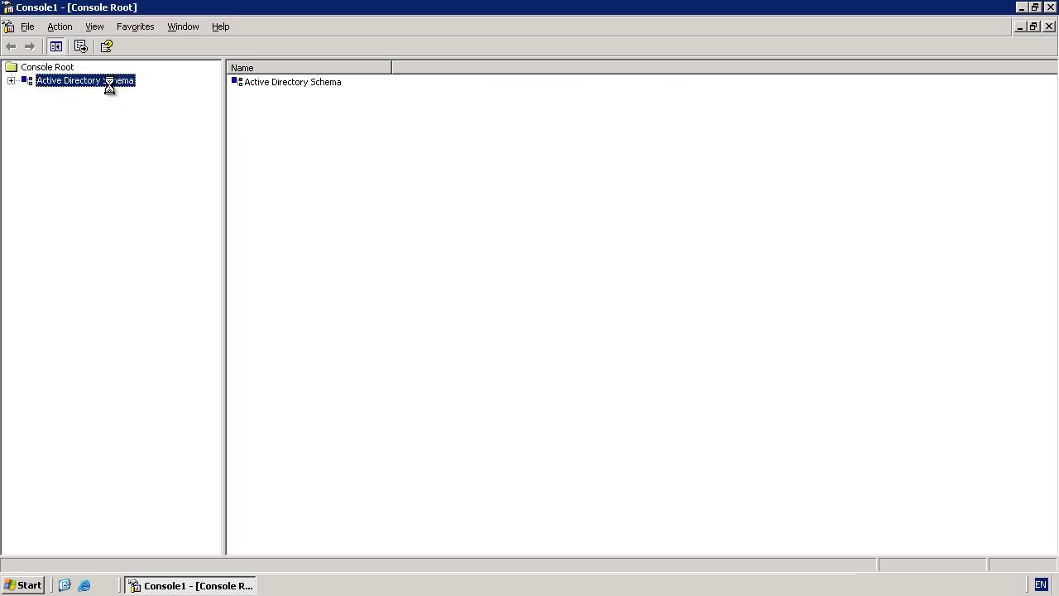
right_click(109, 84)
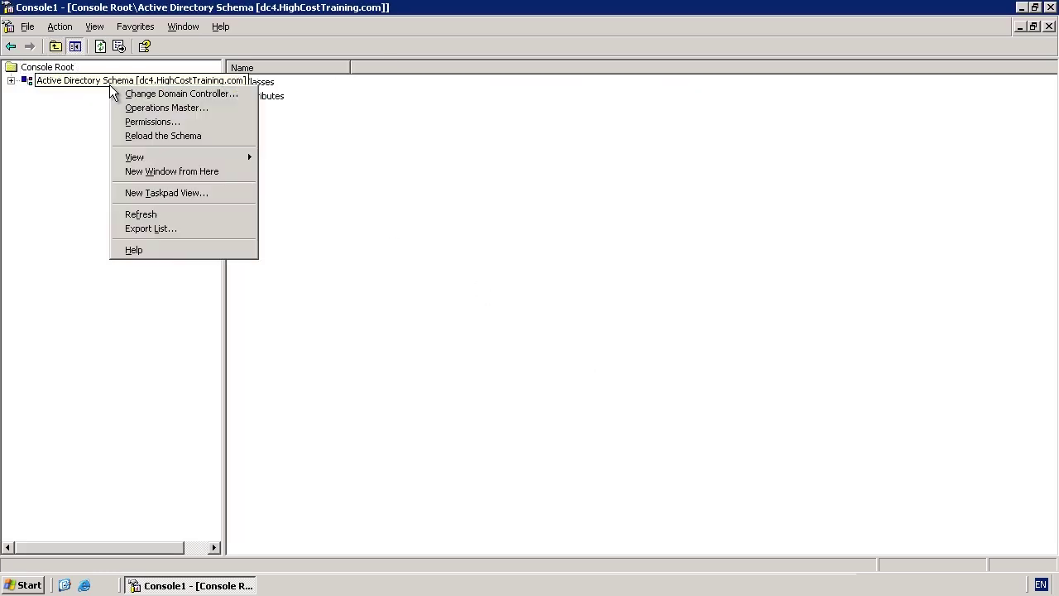
left_click(230, 108)
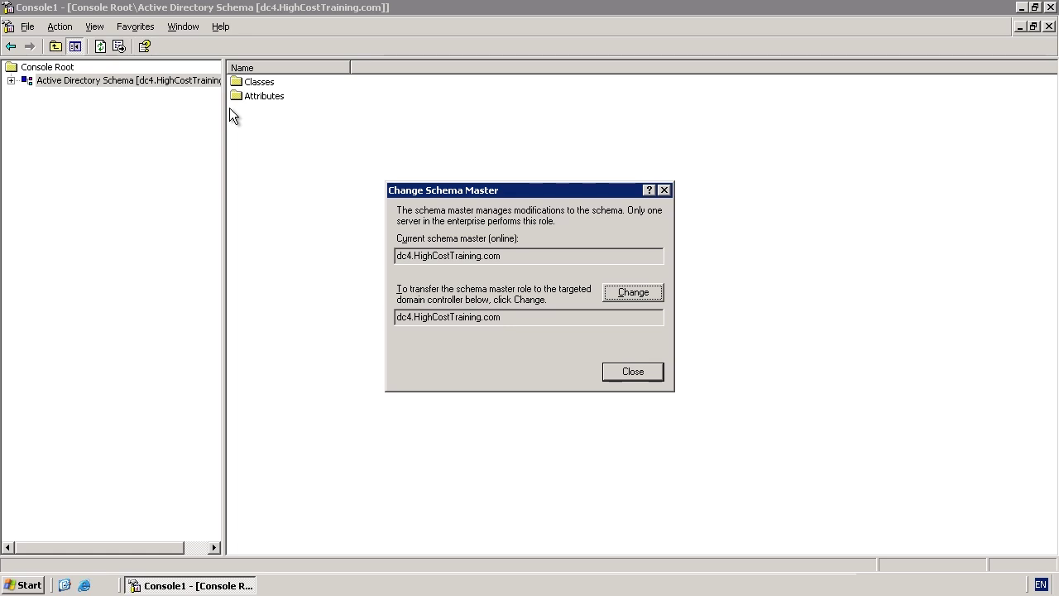
left_click(664, 190)
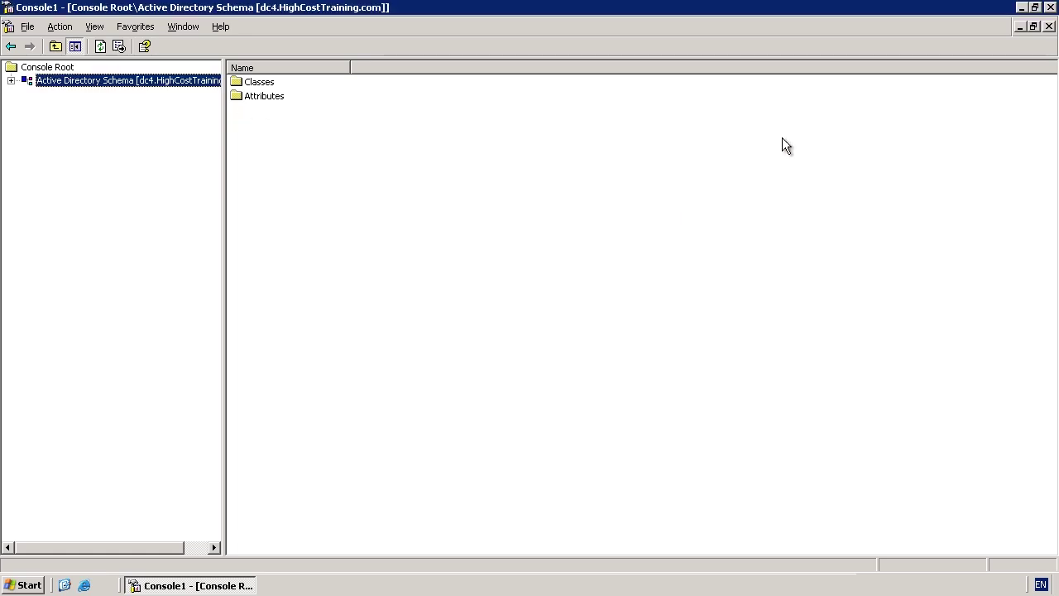
left_click(1051, 8)
left_click(525, 314)
left_click(38, 581)
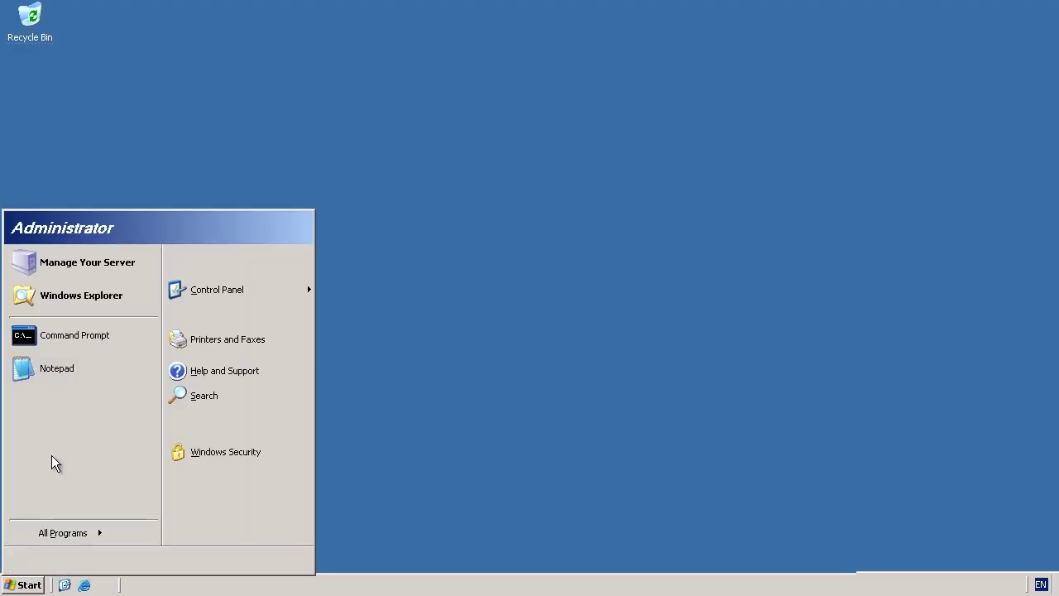
Run adprep /forestprep from D:\support\adprep, answering C to continue, to update forest-wide information.
left_click(151, 339)
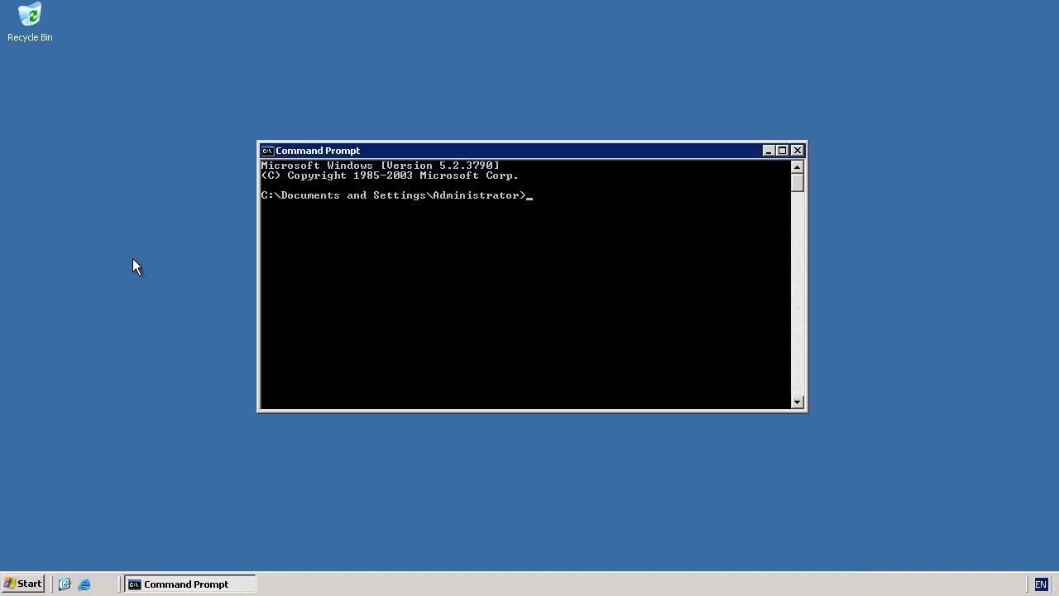
type("d:")
key("Return")
type("cd support\\adprep")
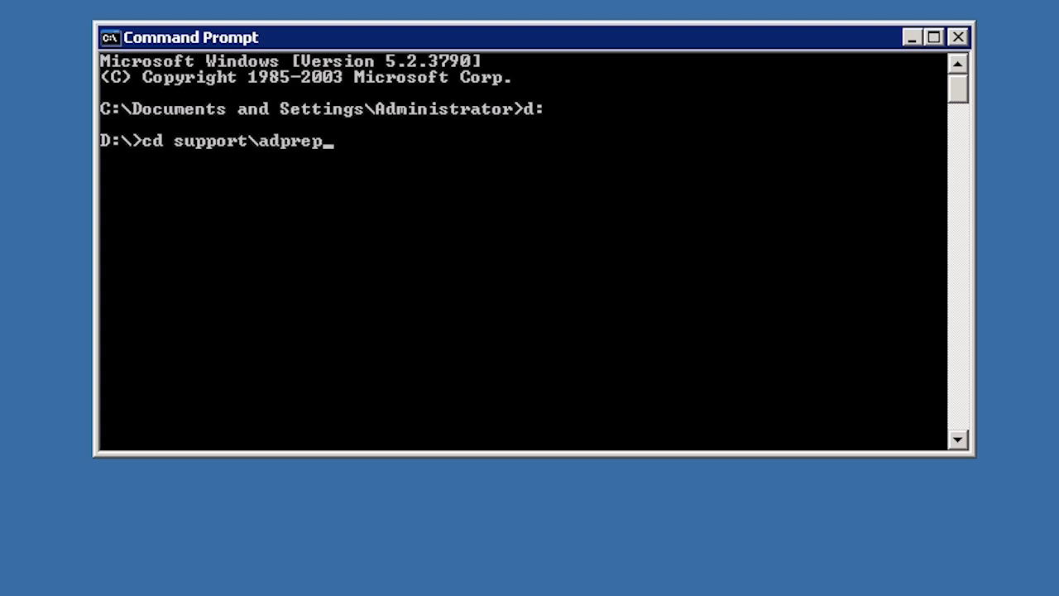
key("Return")
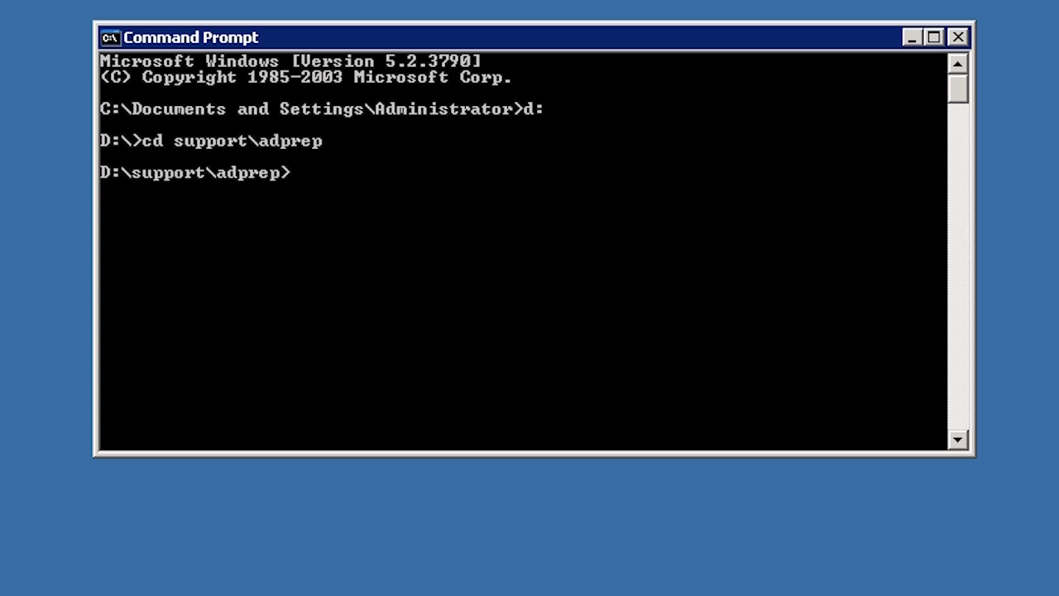
type("adprep /forestprep")
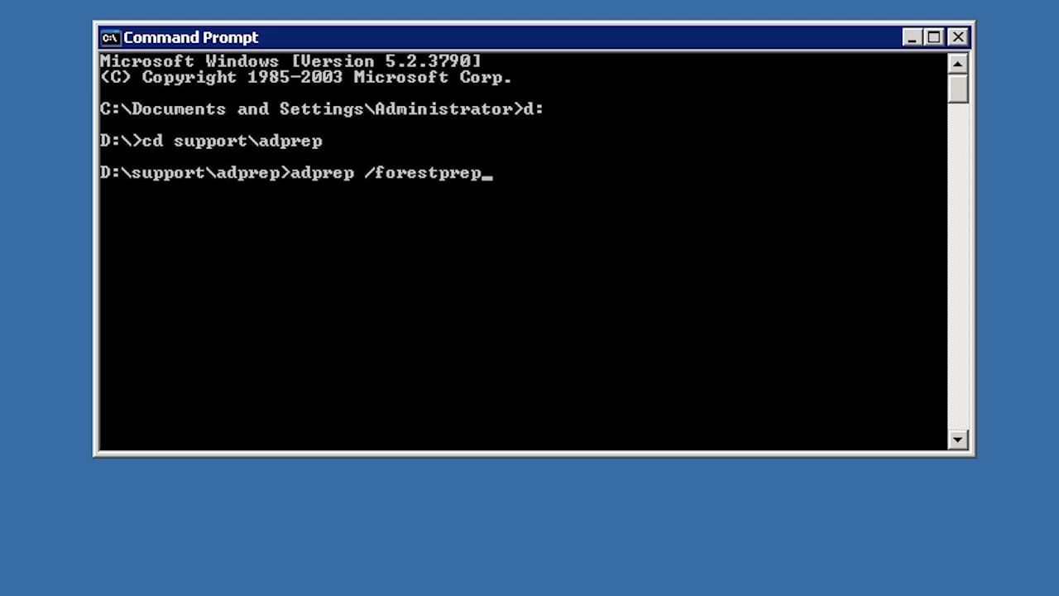
key("Return")
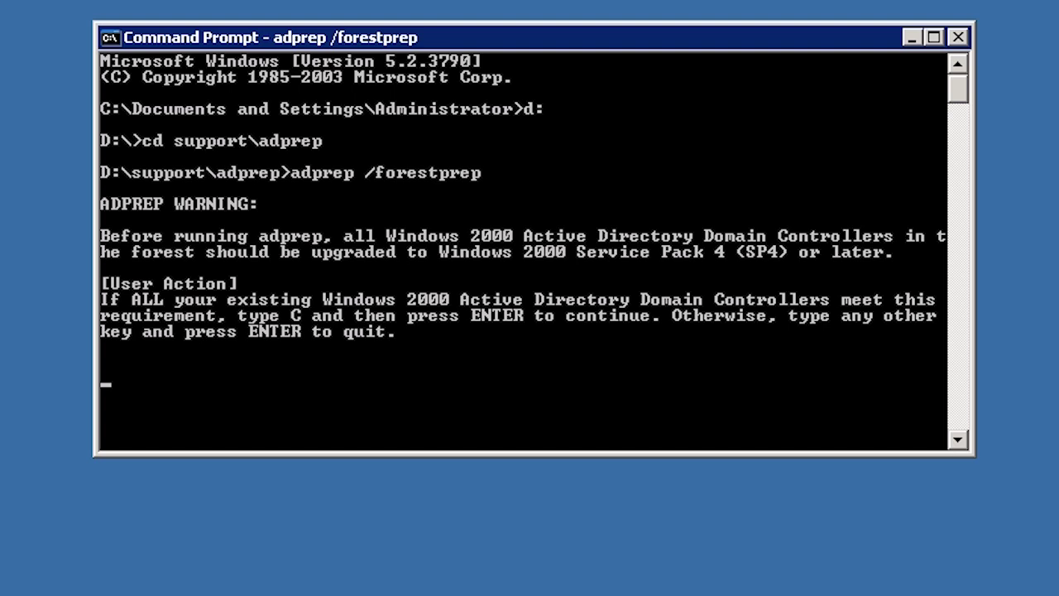
type("c")
key("Return")
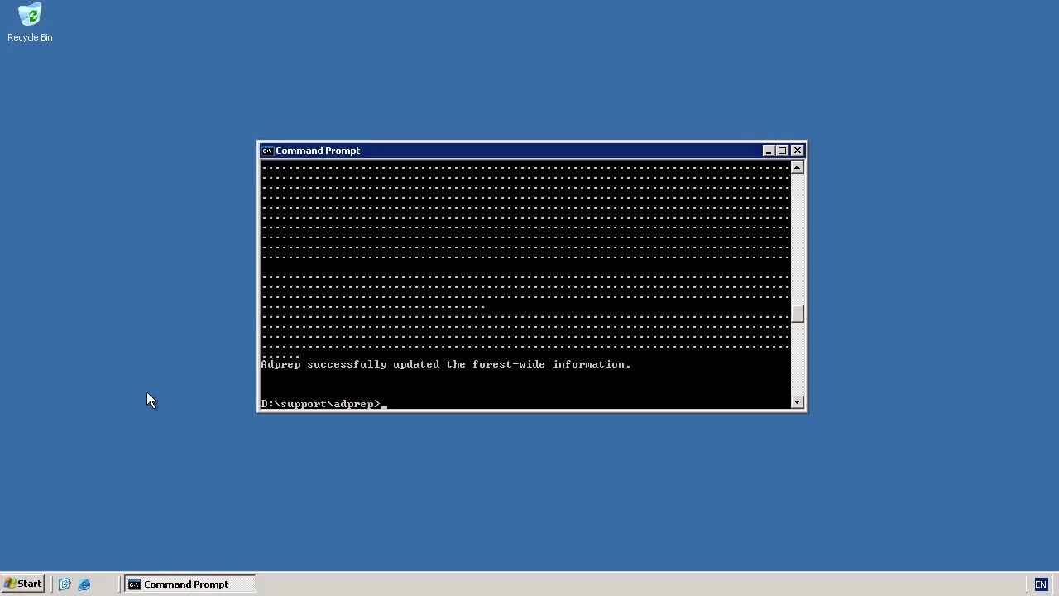
In Users and Computers, raise HighCostTraining.local from Windows 2000 mixed to Windows 2000 native.
left_click(28, 583)
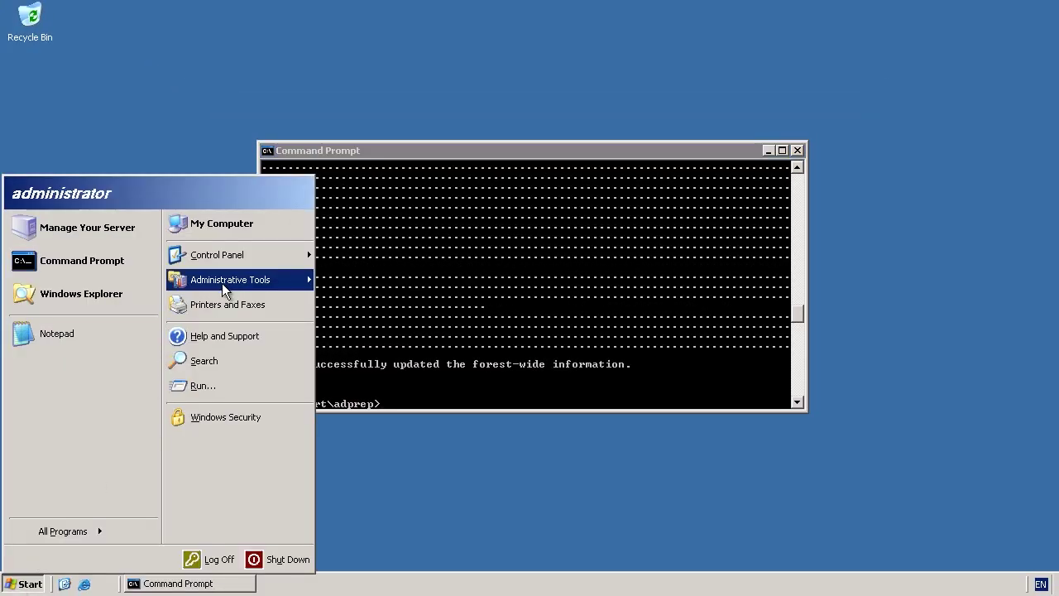
mouse_move(224, 281)
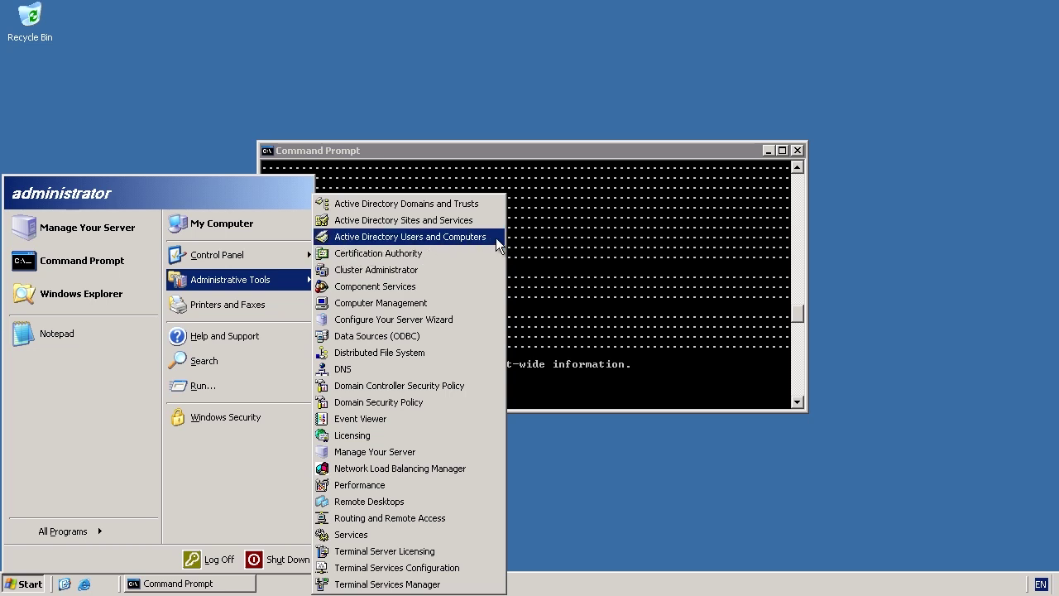
left_click(463, 236)
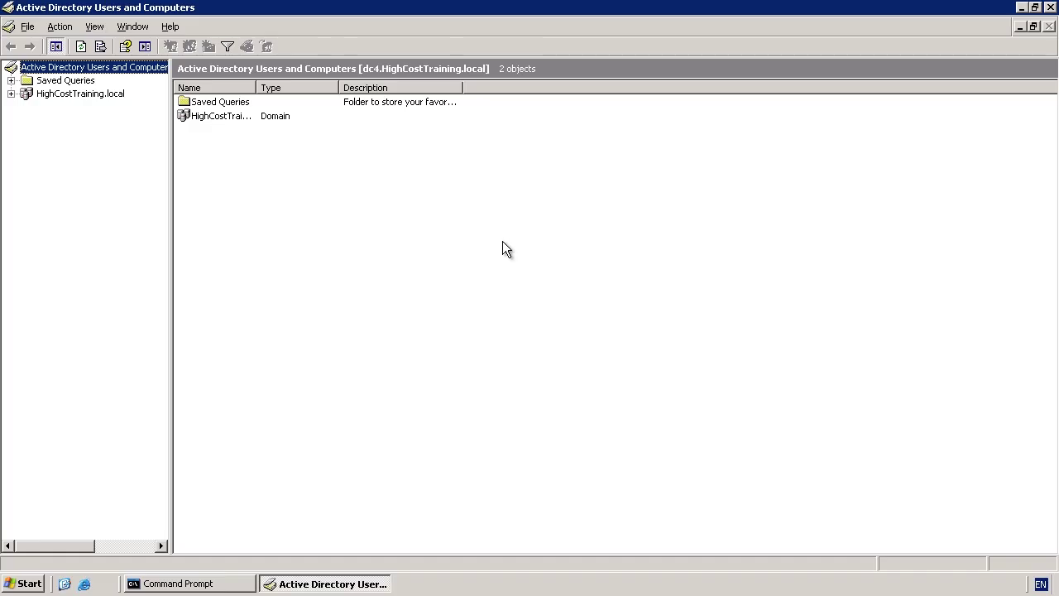
left_click(97, 95)
right_click(96, 94)
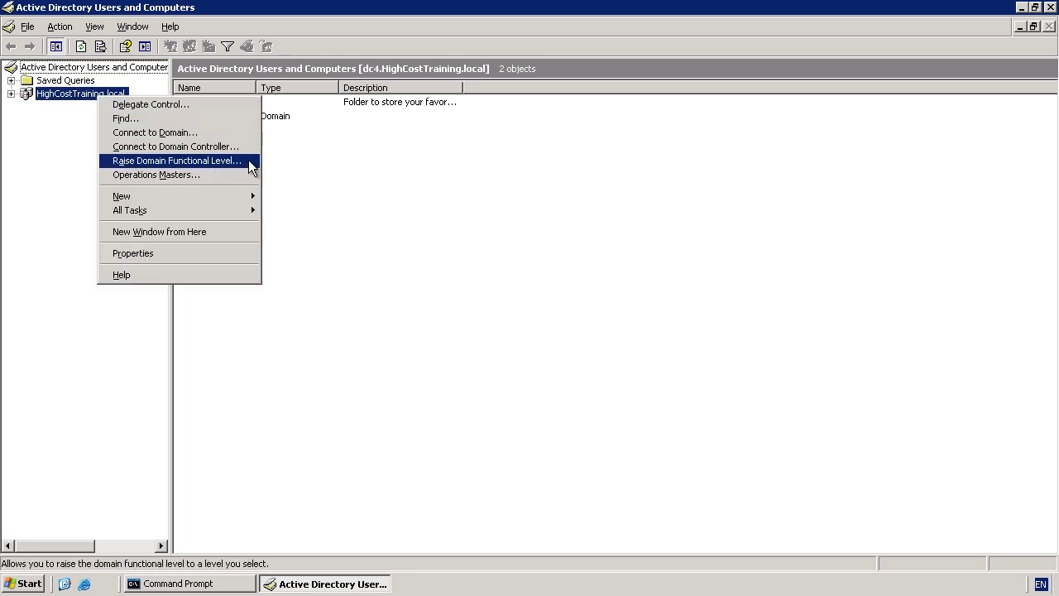
left_click(176, 161)
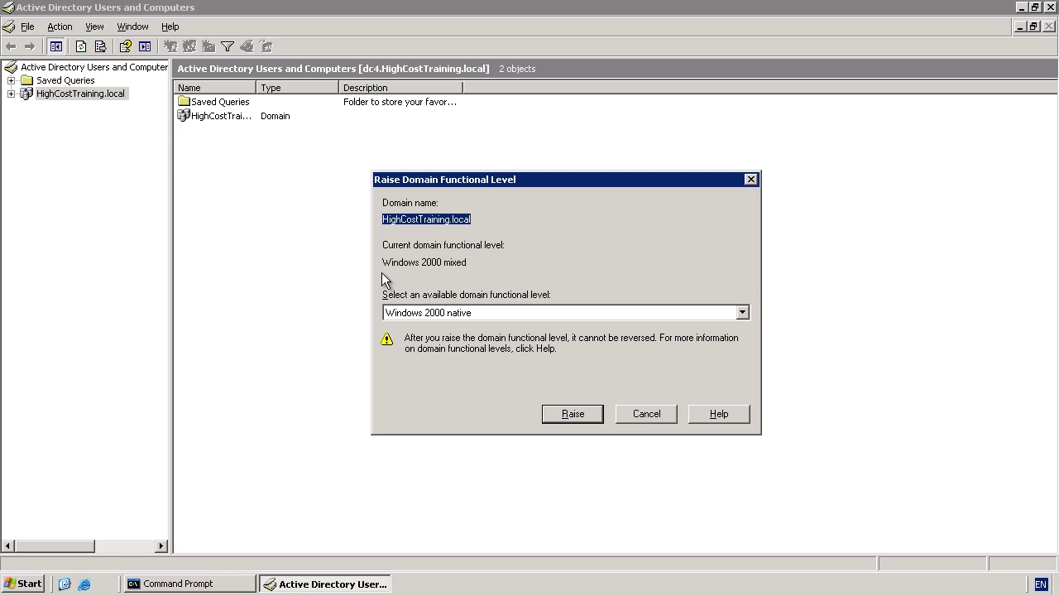
left_click(588, 415)
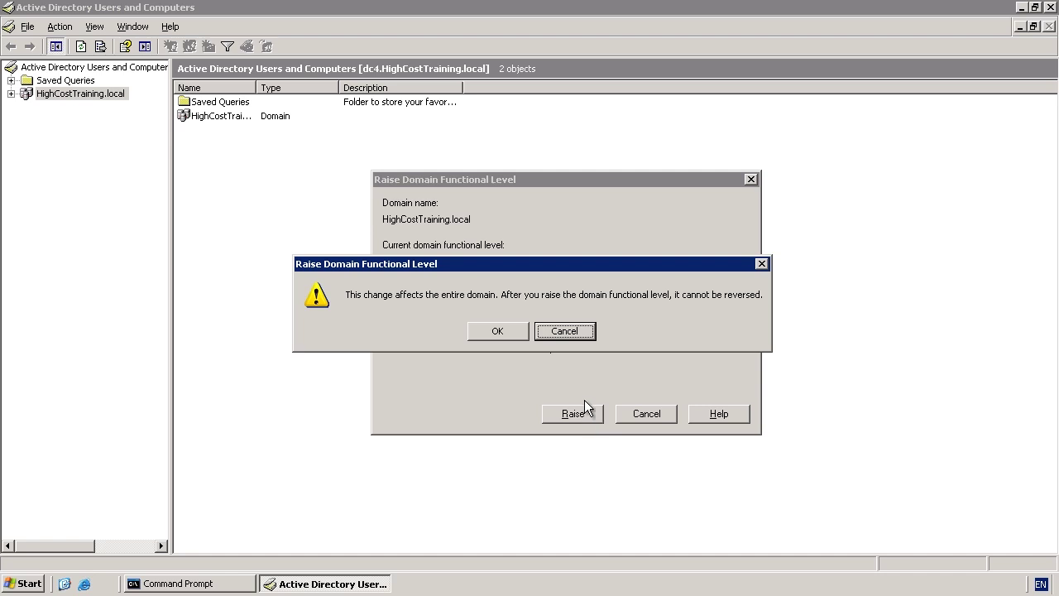
left_click(499, 328)
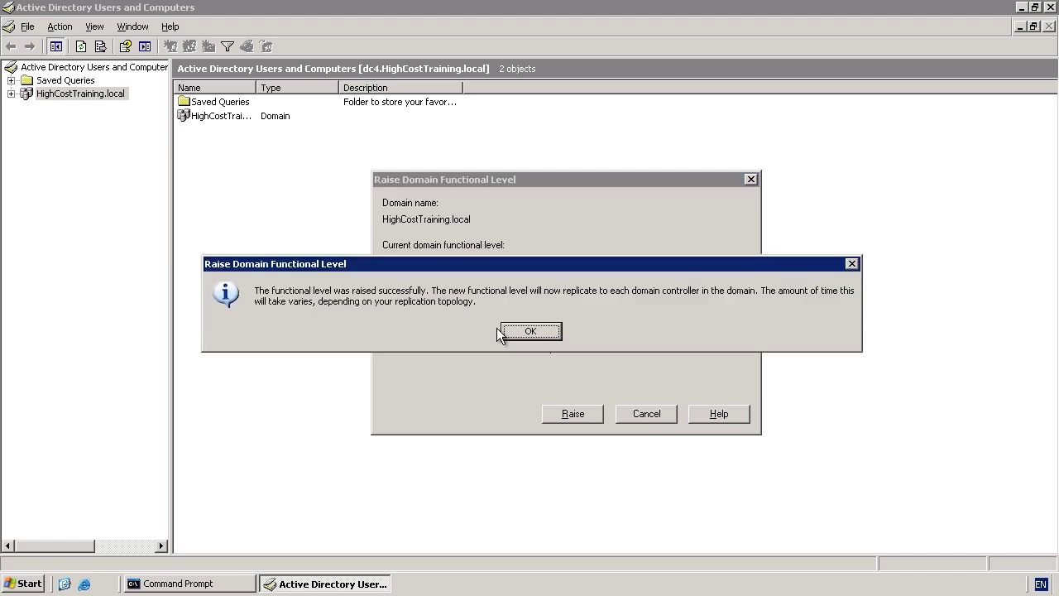
left_click(543, 334)
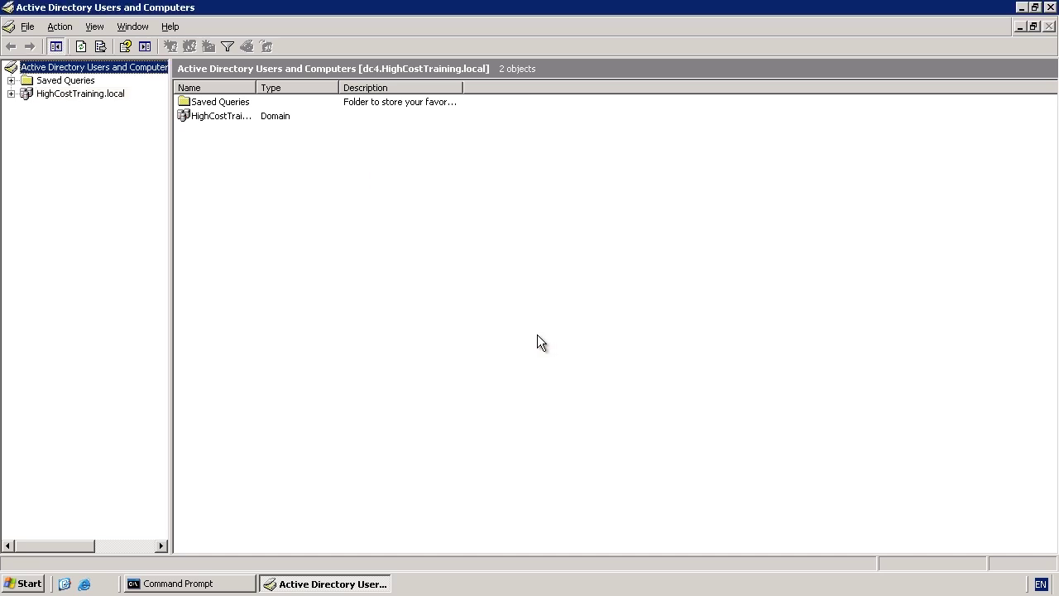
Run adprep /domainprep to update the domain-wide information.
left_click(1019, 8)
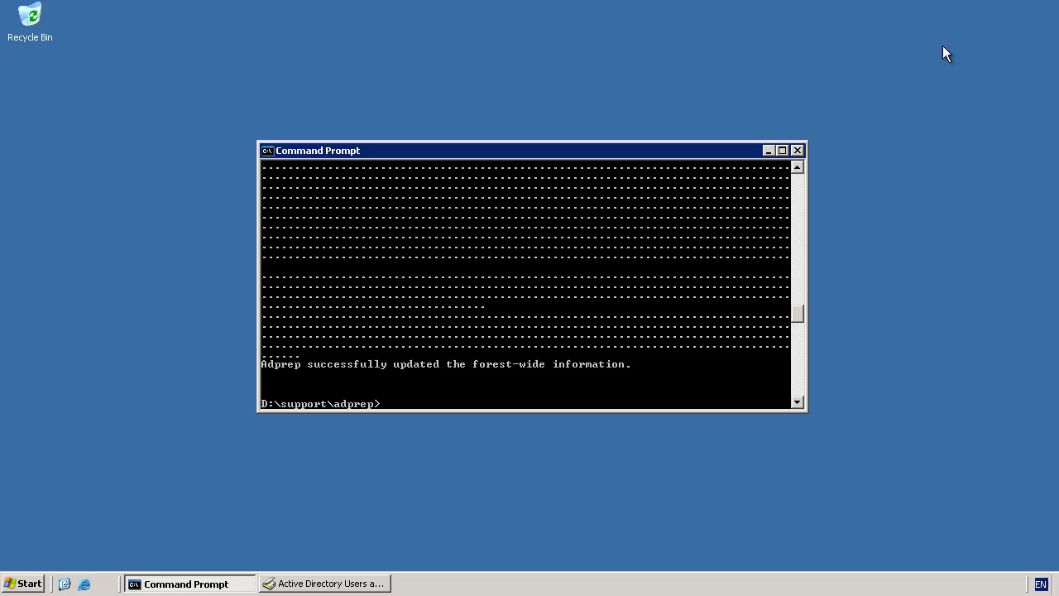
type("adpr")
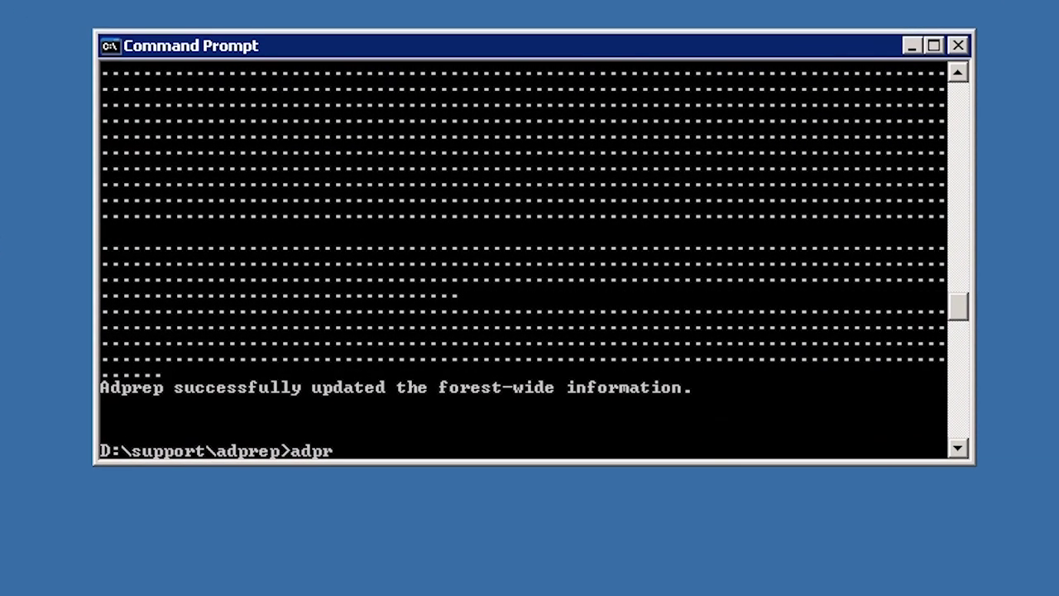
type("ep /domainprep")
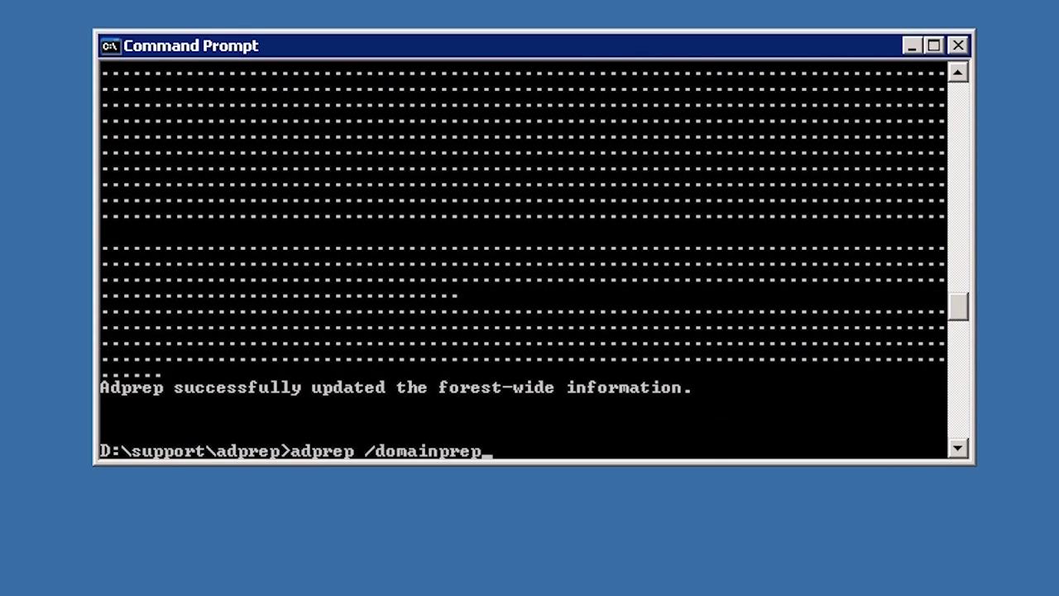
key("Return")
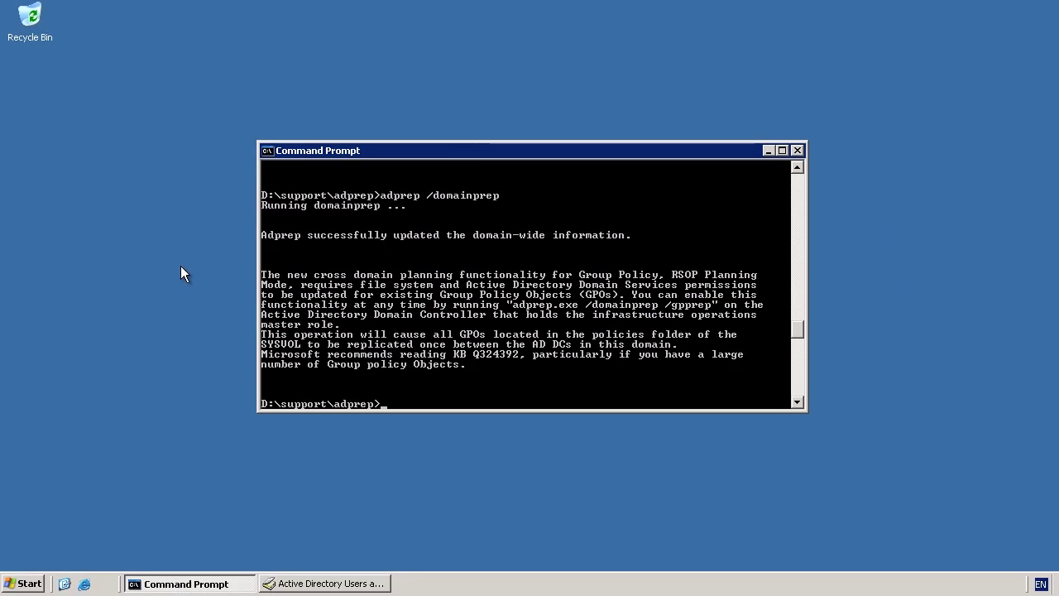
left_click(329, 583)
Confirm dc4.HighCostTraining.local is infrastructure master in Operations Masters, then close Users and Computers.
right_click(71, 91)
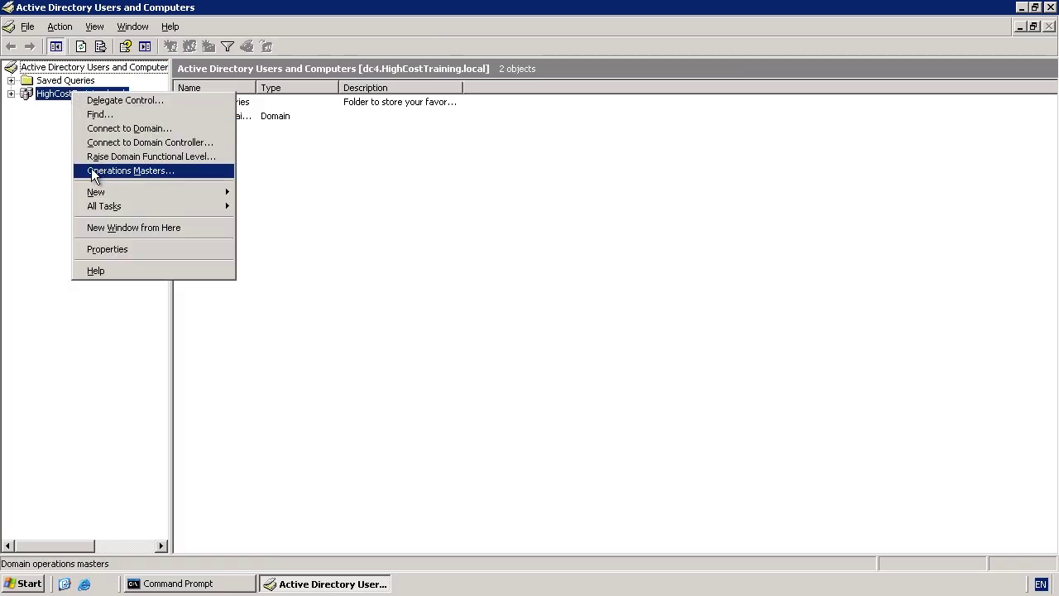
left_click(219, 171)
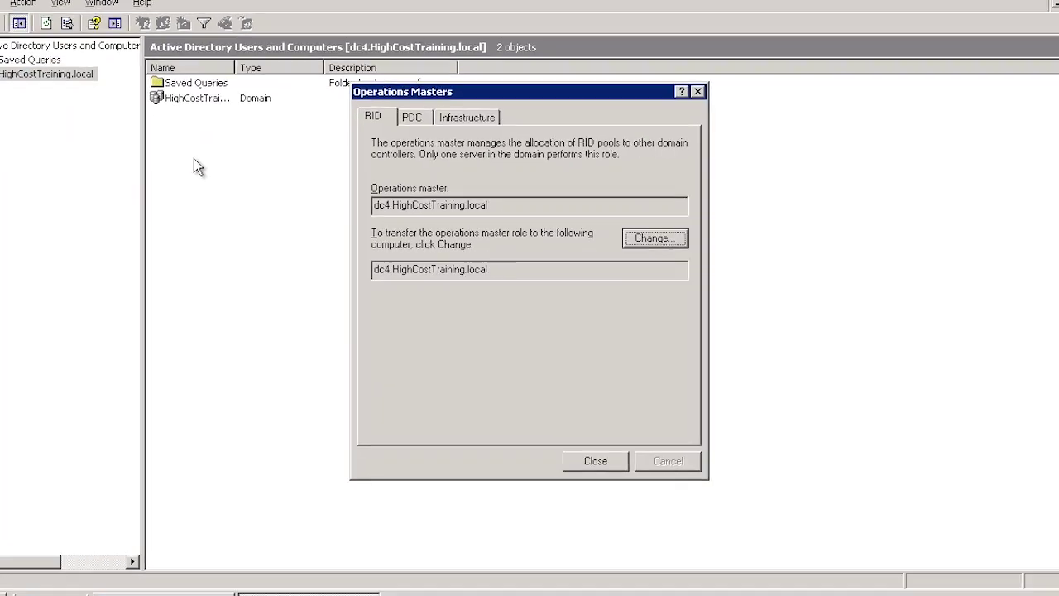
left_click(448, 63)
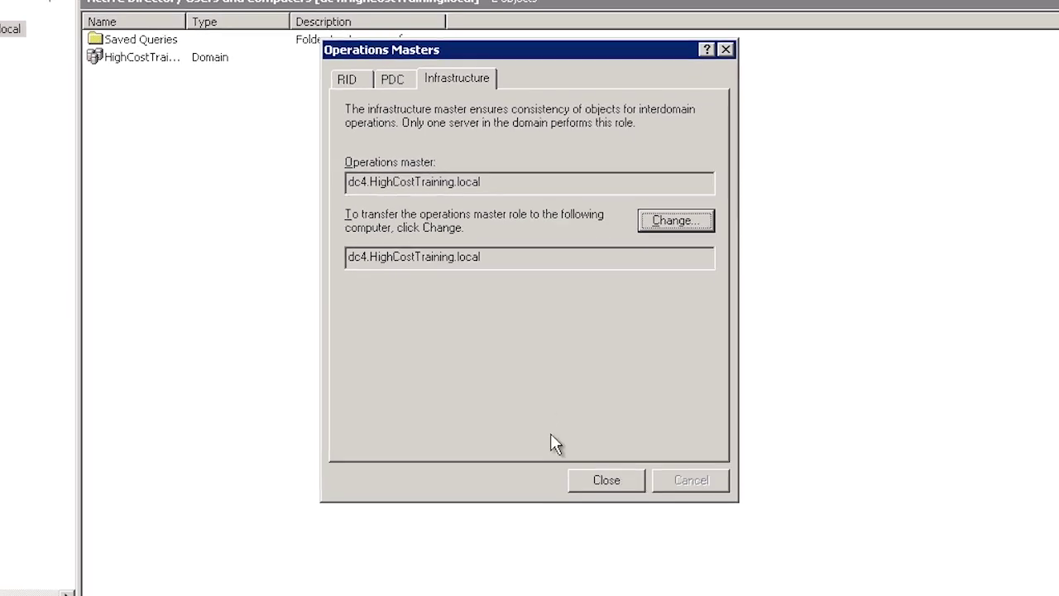
left_click(613, 490)
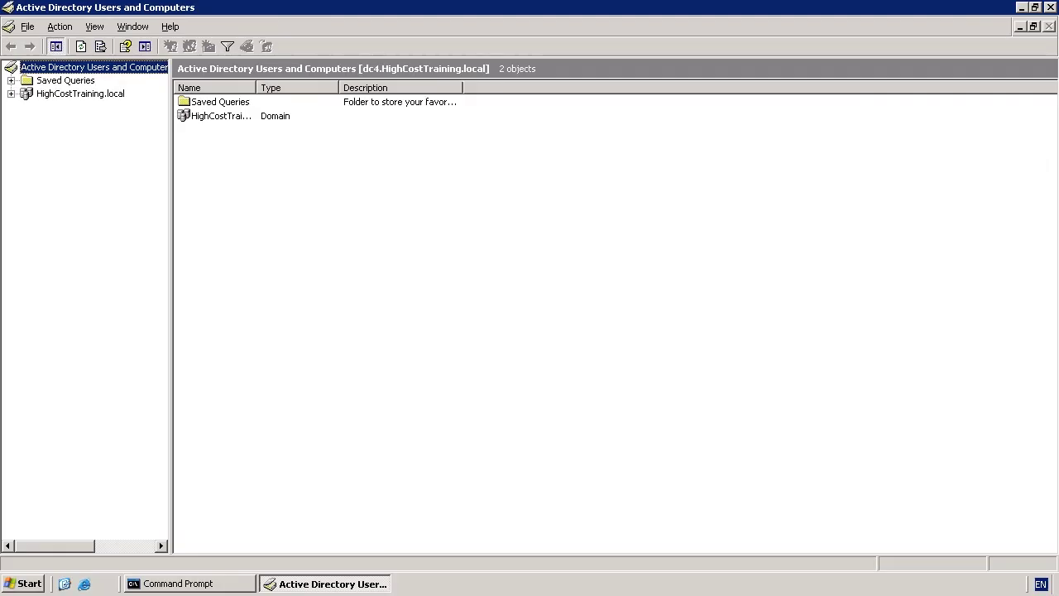
left_click(1050, 6)
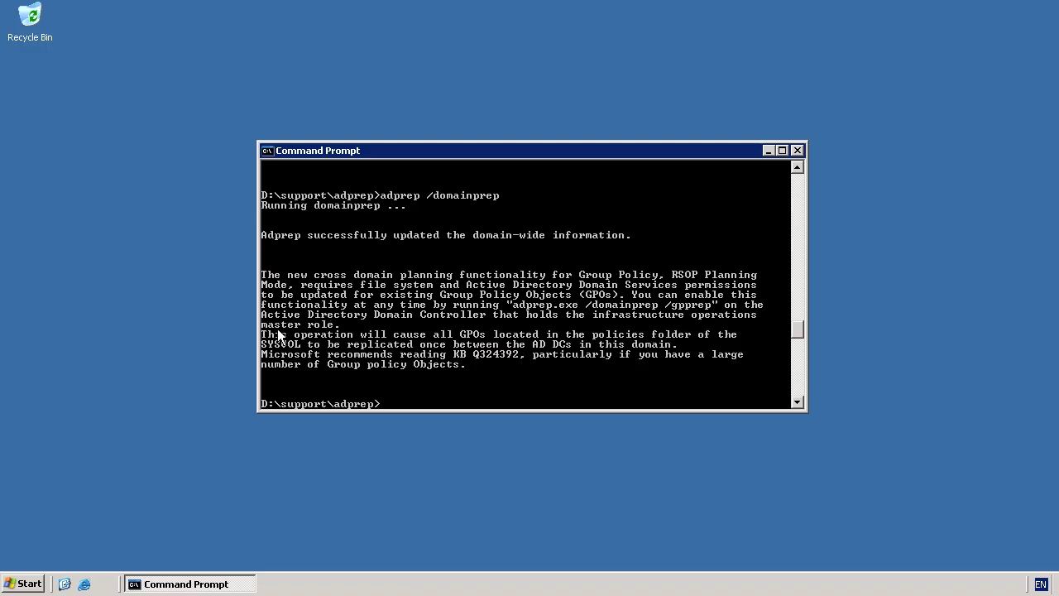
Rerun adprep /domainprep with /gpprep appended to update the GPO information.
key("Up")
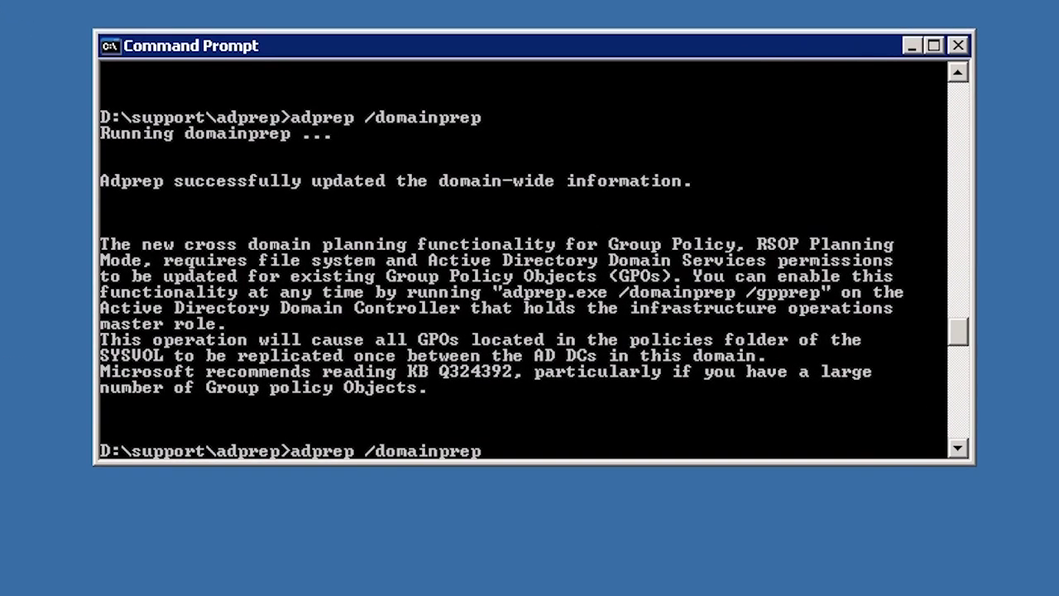
type("/gpprep")
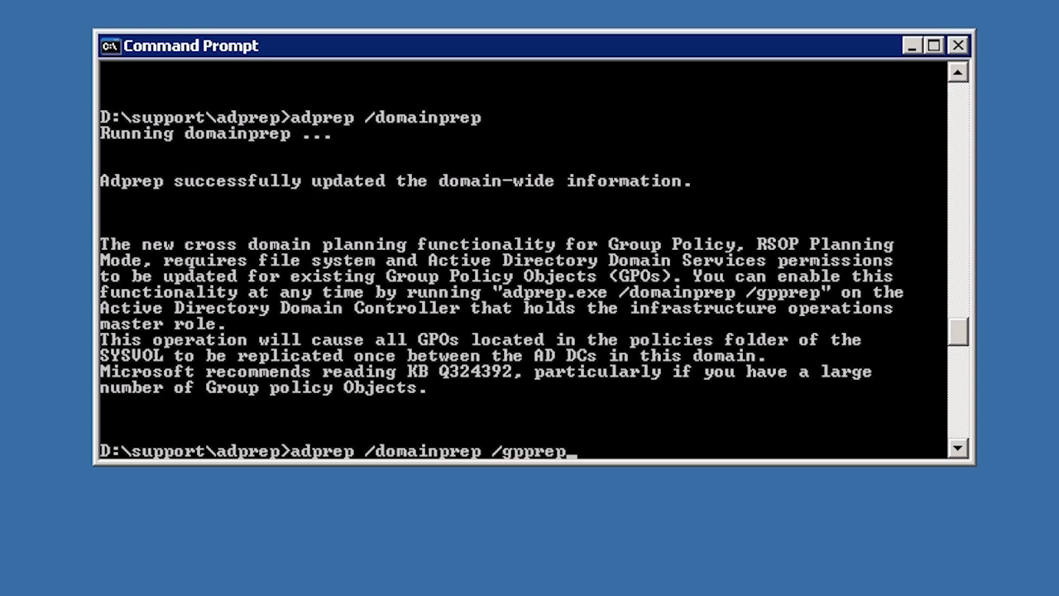
key("Return")
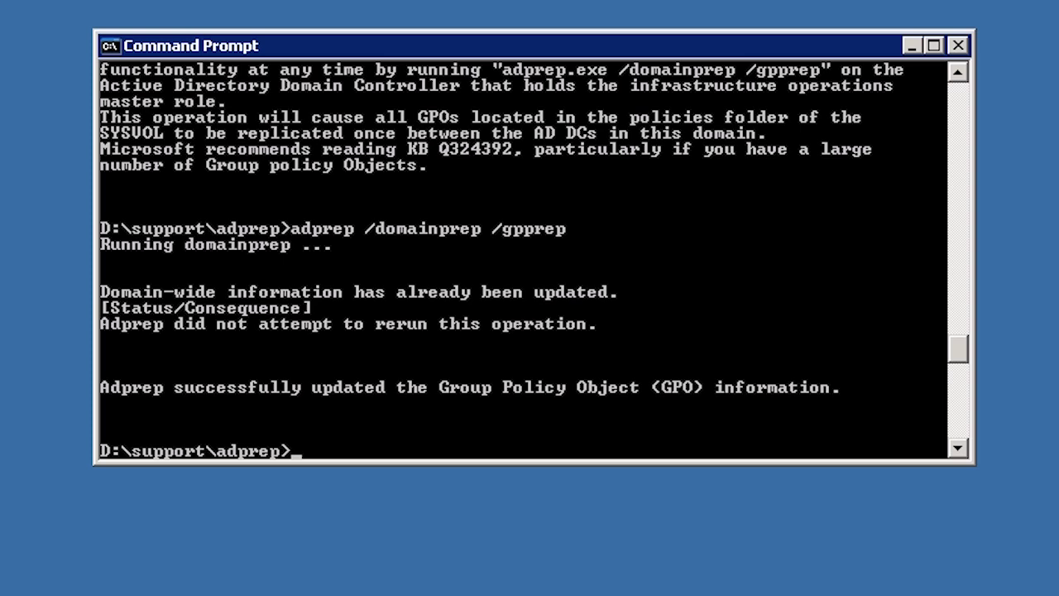
Run adprep /rodcprep to prepare the domain for read-only domain controllers.
type("adprep /rodcprep")
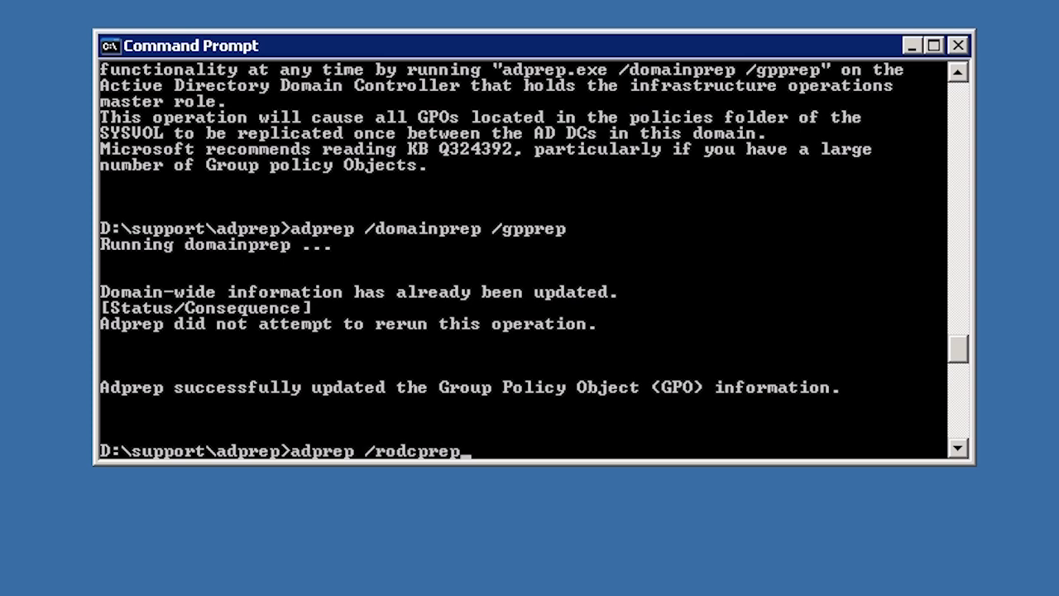
key("Return")
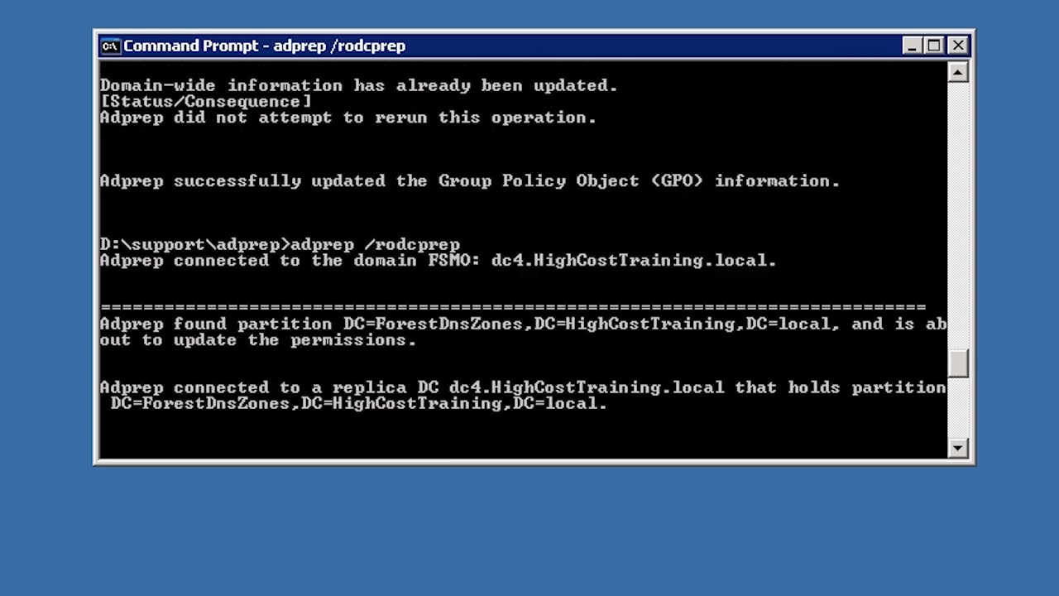